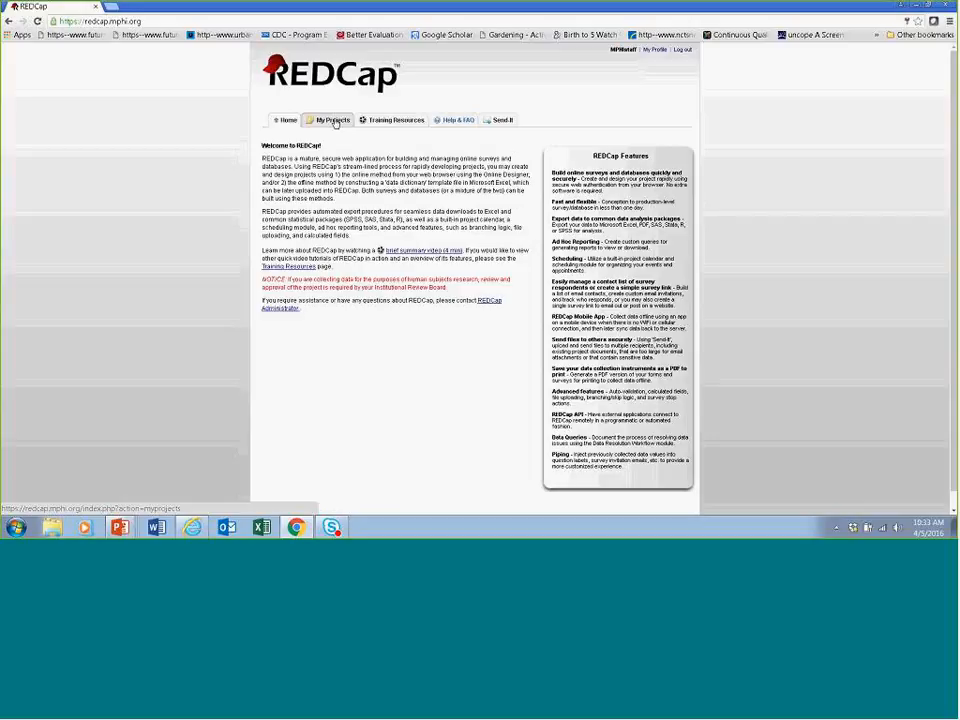
Step: Open the MHVI LIA Staff Data Collection project from the project list and go to its page for adding or editing records
left_click(335, 121)
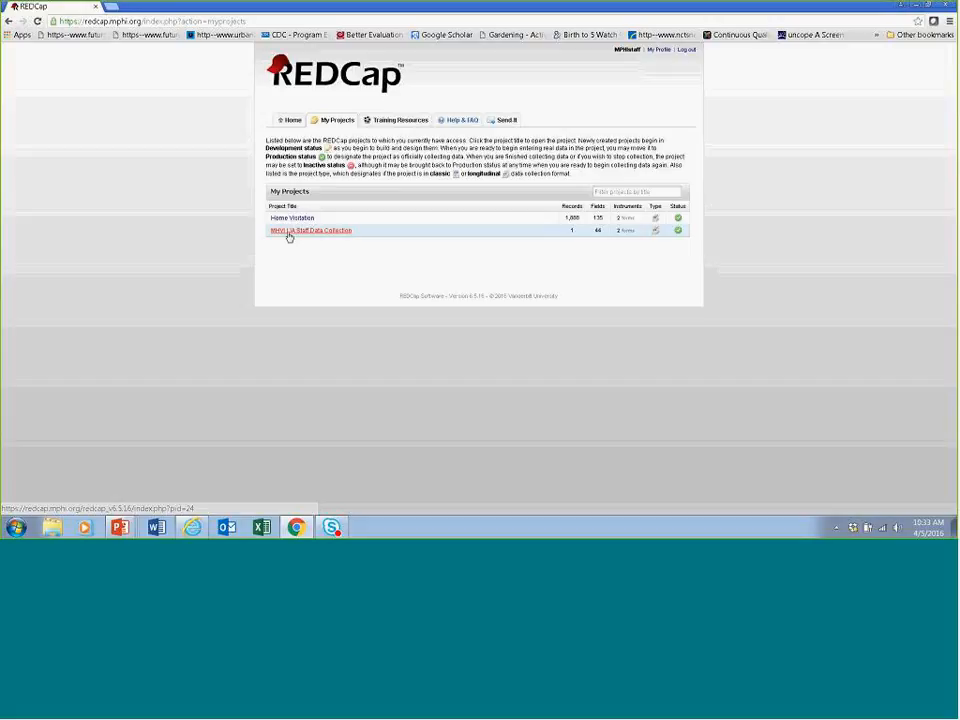
left_click(288, 233)
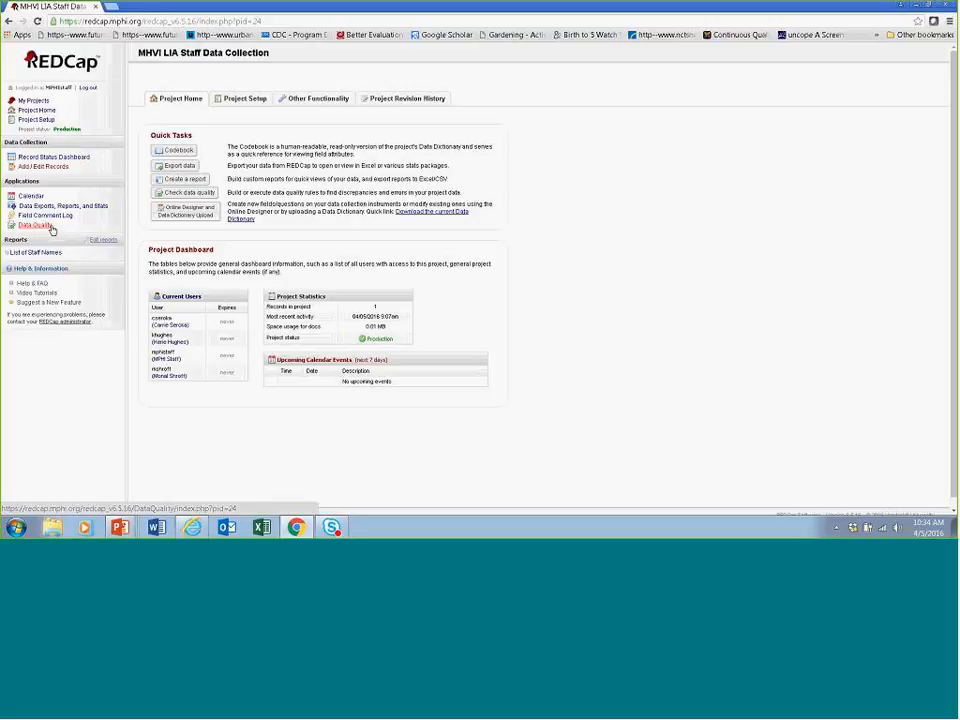
left_click(57, 168)
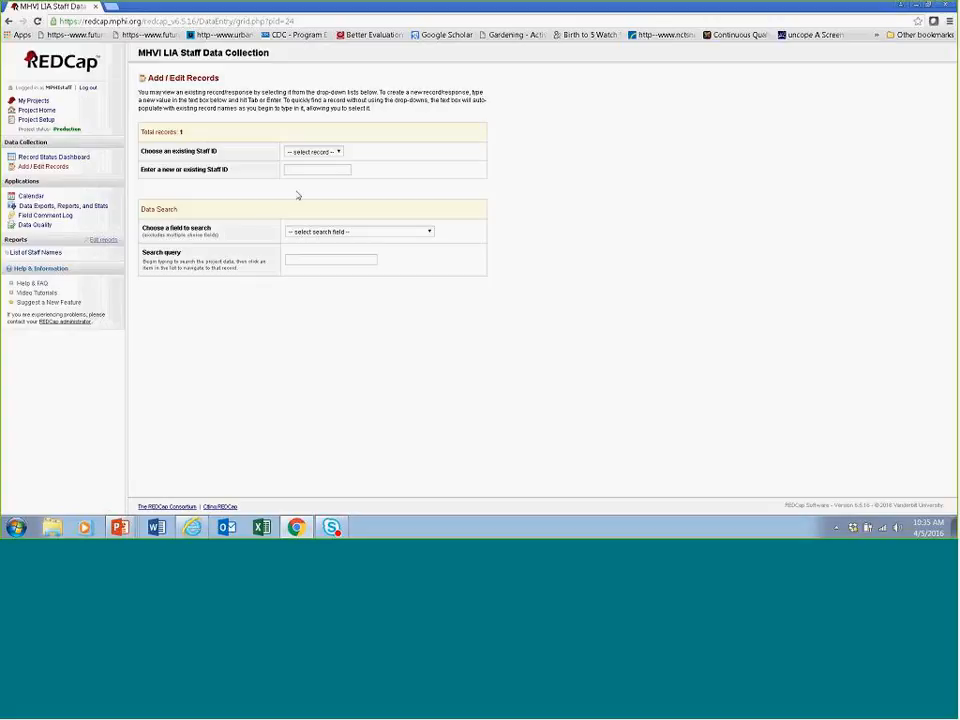
Step: Create a new record with the Staff ID Demo and open its New Hire Form for the New Hire event
left_click(316, 168)
type("Demo")
key("Return")
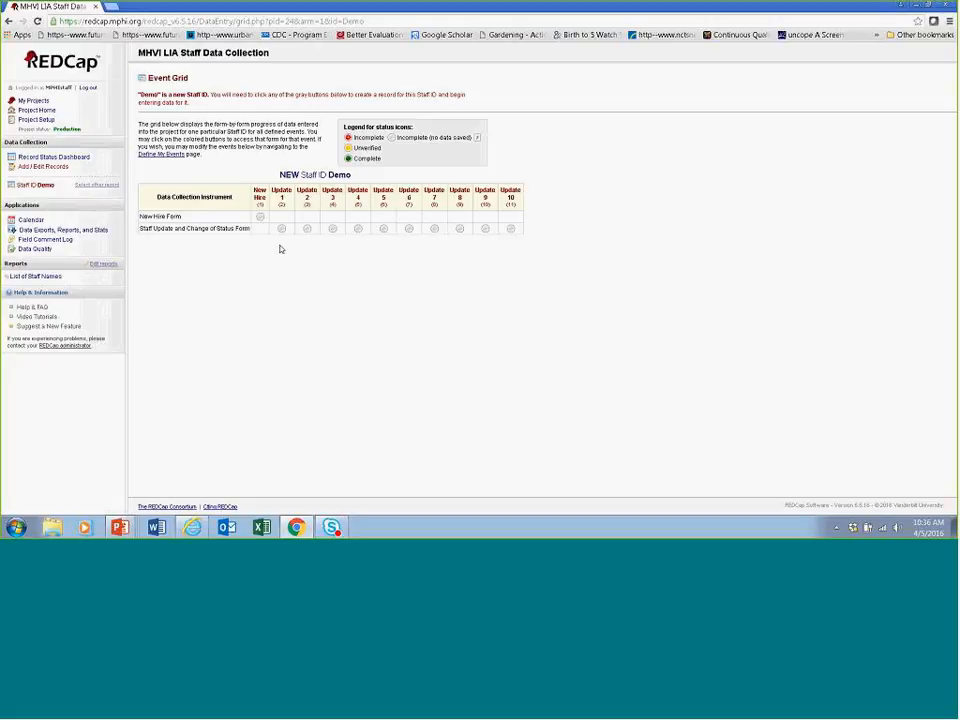
left_click(260, 218)
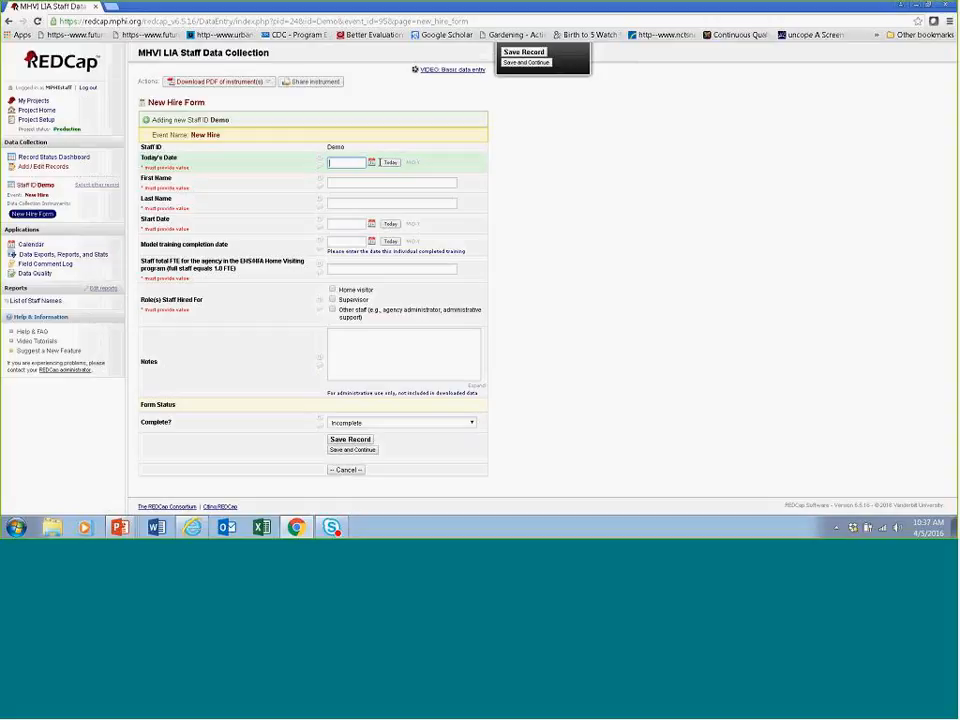
Step: Fill in Today's Date with the current date and select Home visitor and Supervisor as the roles hired for
left_click(392, 163)
left_click(333, 290)
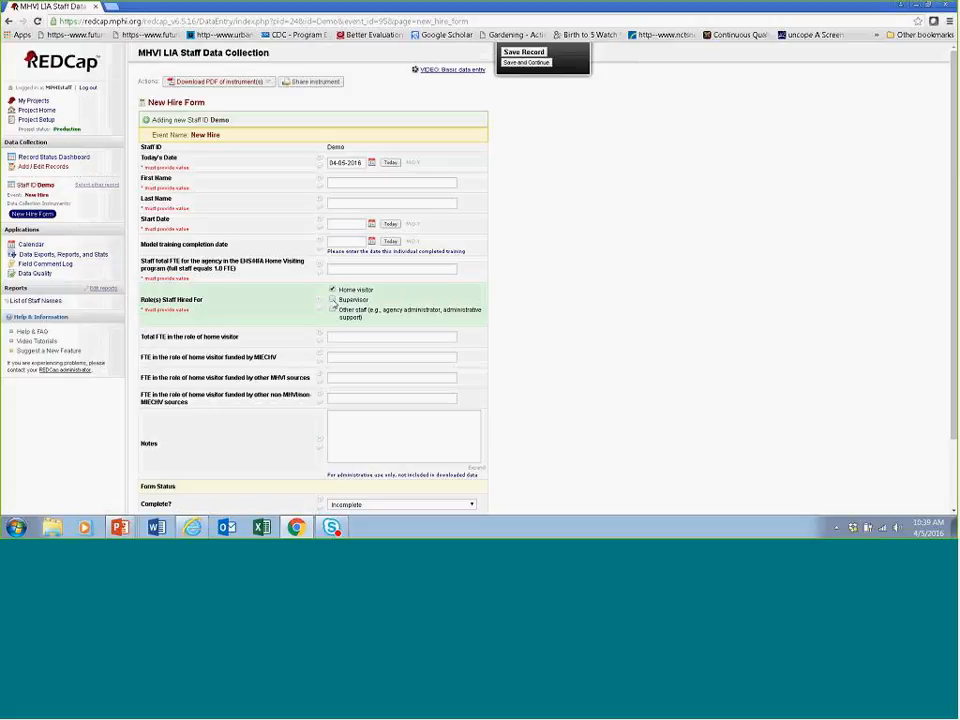
left_click(333, 299)
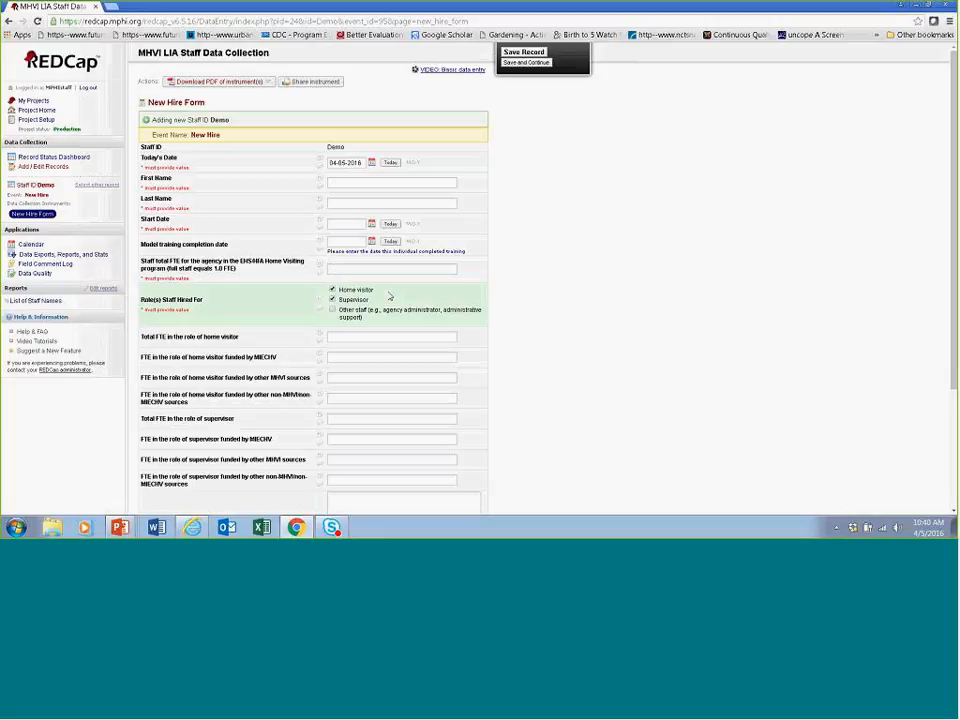
Step: Examine the home visitor and supervisor FTE fields, the Notes field and the Form Status section of the New Hire Form
scroll(791, 283, "down", 1)
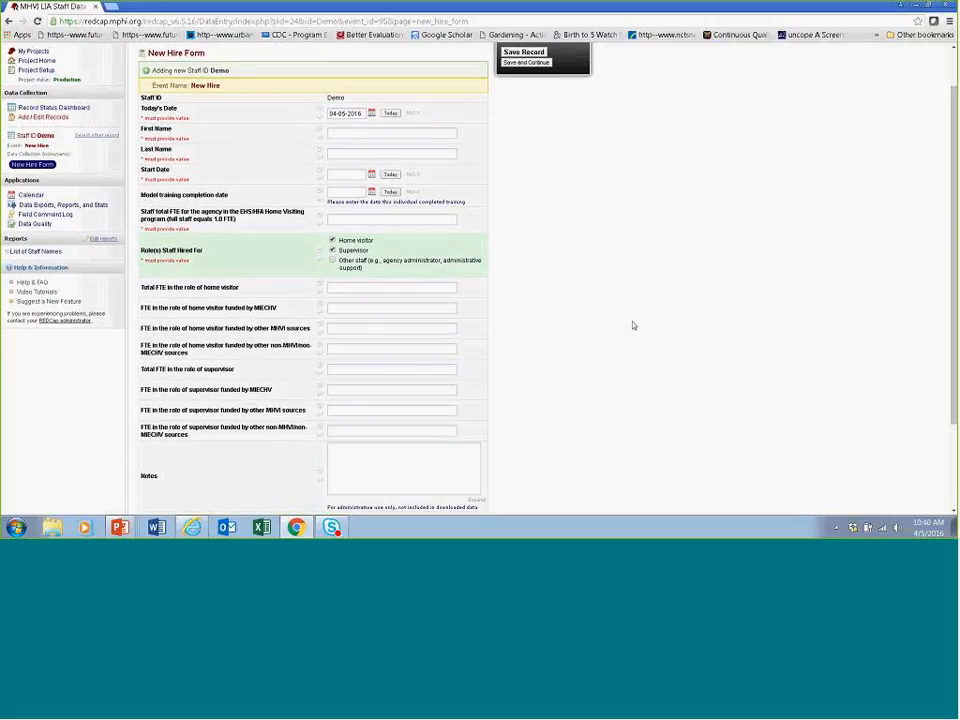
left_click(398, 468)
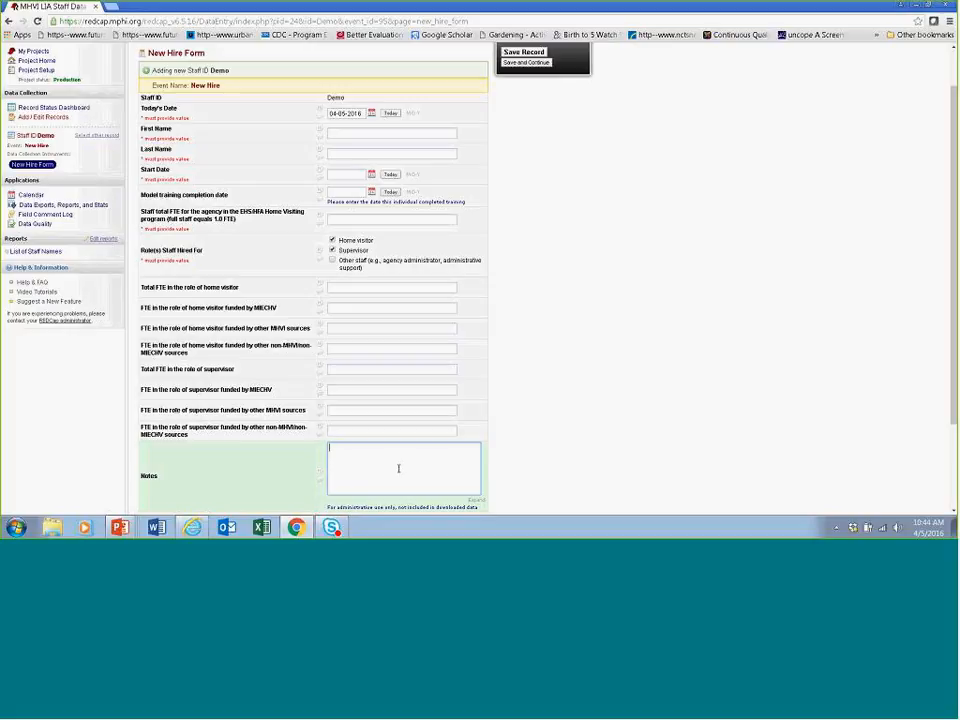
left_click(398, 468)
left_click(401, 465)
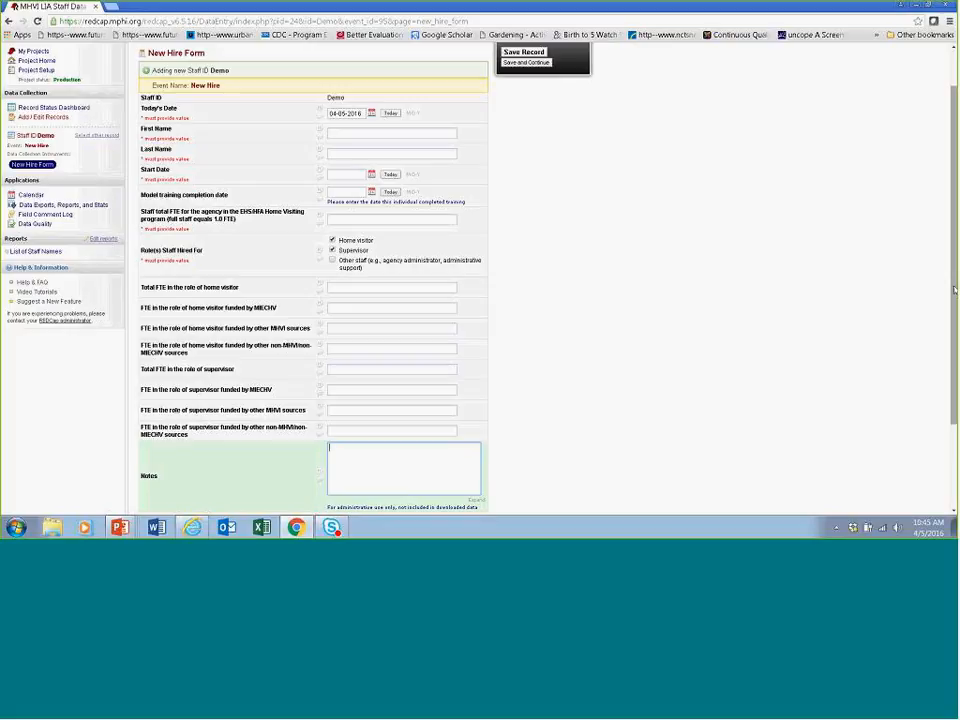
scroll(954, 289, "down", 1)
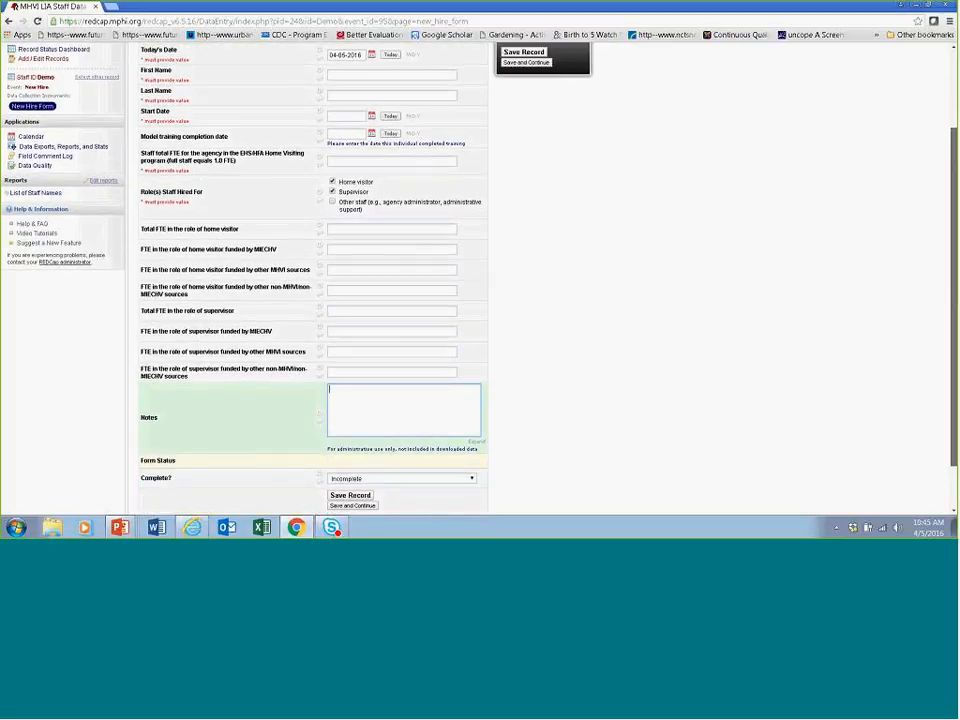
scroll(406, 413, "down", 1)
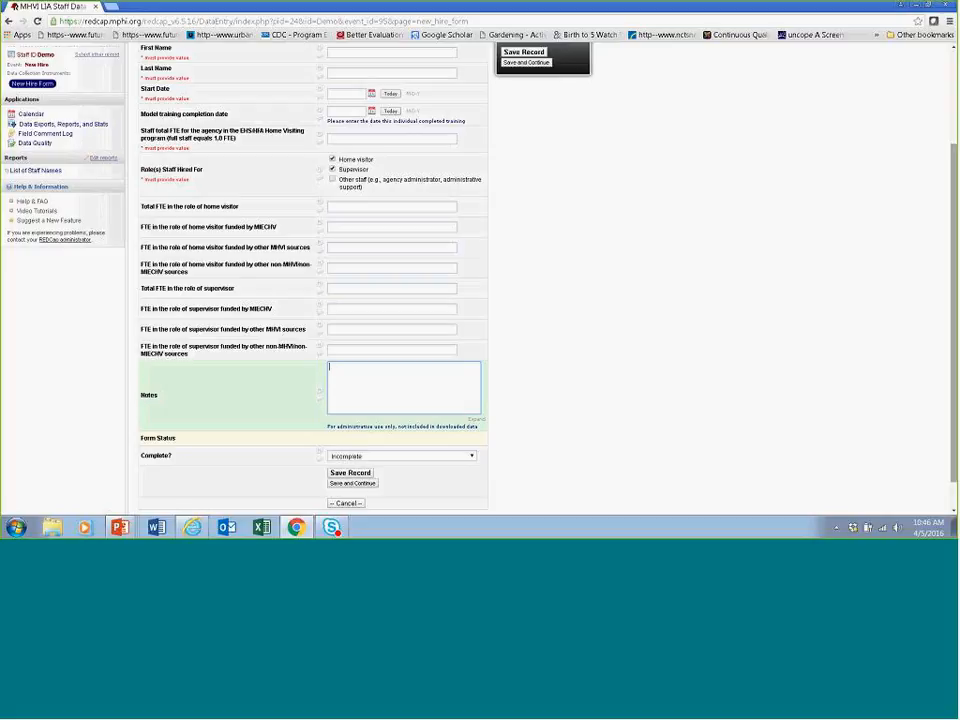
left_click_drag(954, 152, 956, 130)
scroll(776, 139, "up", 1)
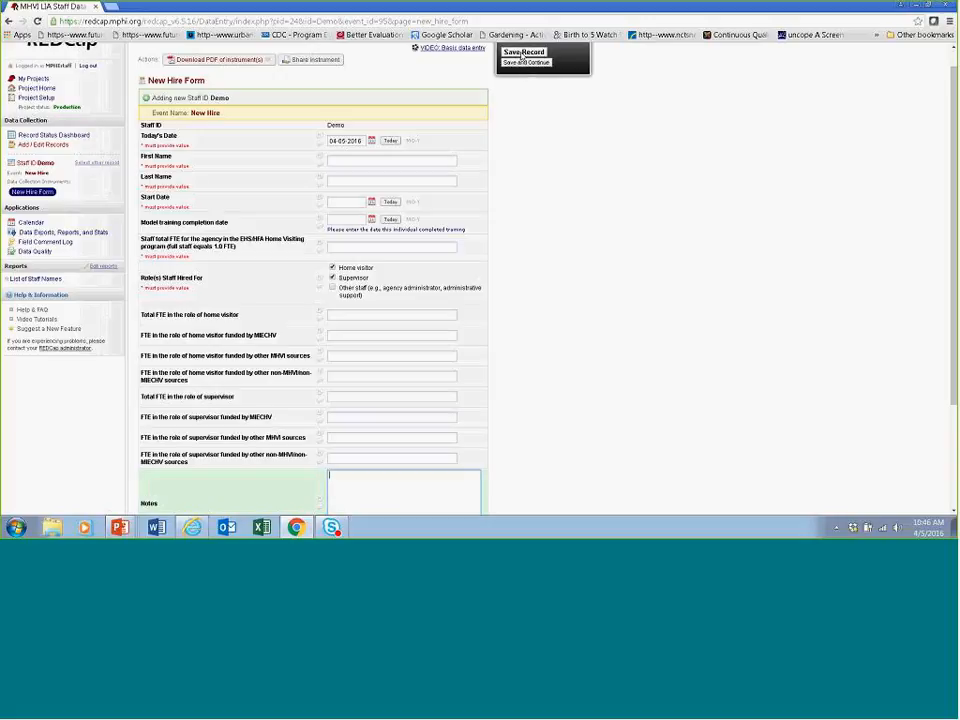
Step: Save the New Hire record while ignoring the missing required fields, and reopen the form from the Demo event grid
left_click(522, 53)
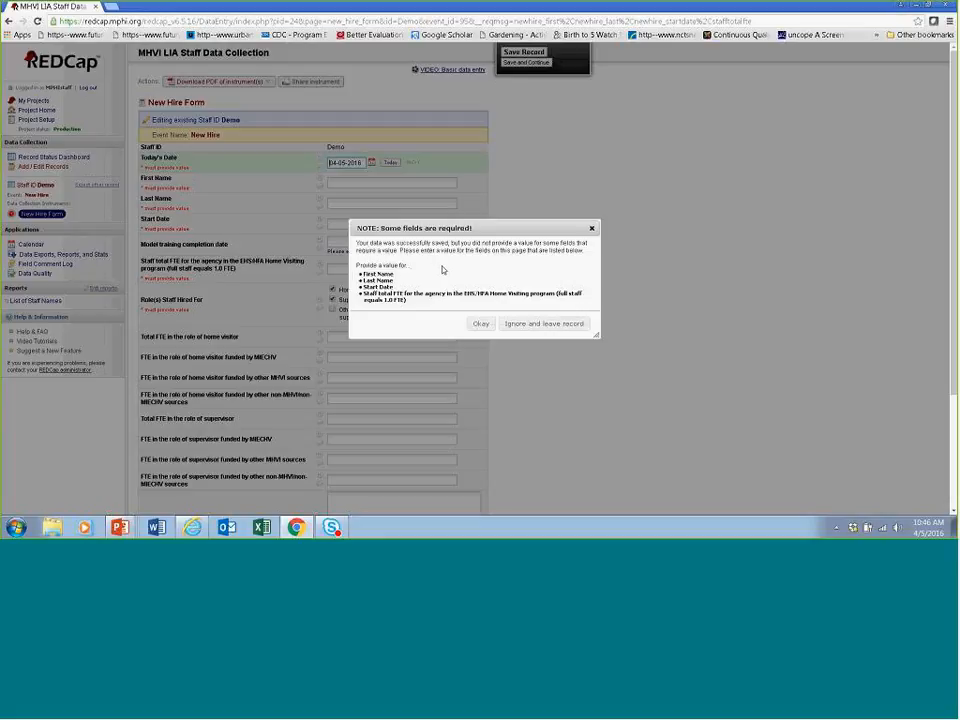
left_click(540, 324)
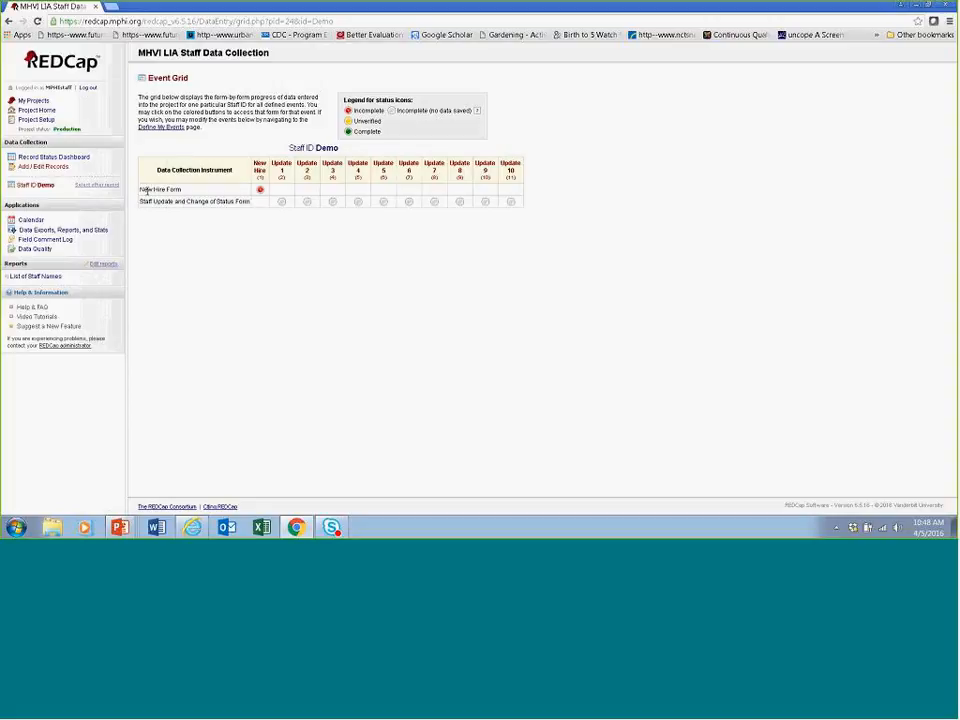
left_click(260, 191)
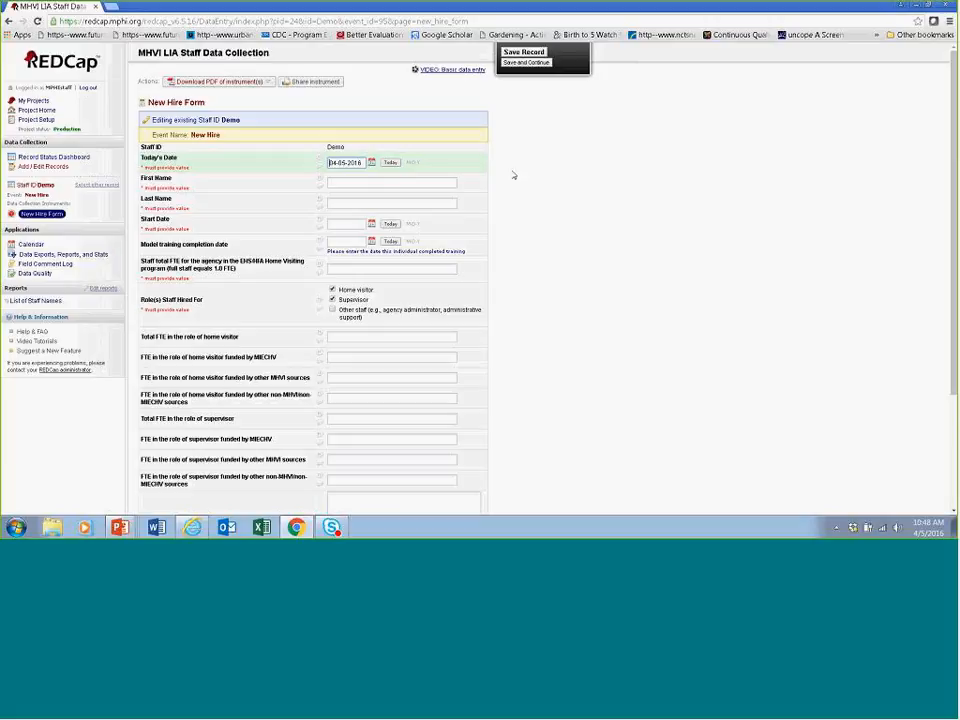
Step: Open Demo's Update 1 Staff Update and Change of Status Form from the Record Status Dashboard and answer Yes to documenting exit from employment
left_click(39, 160)
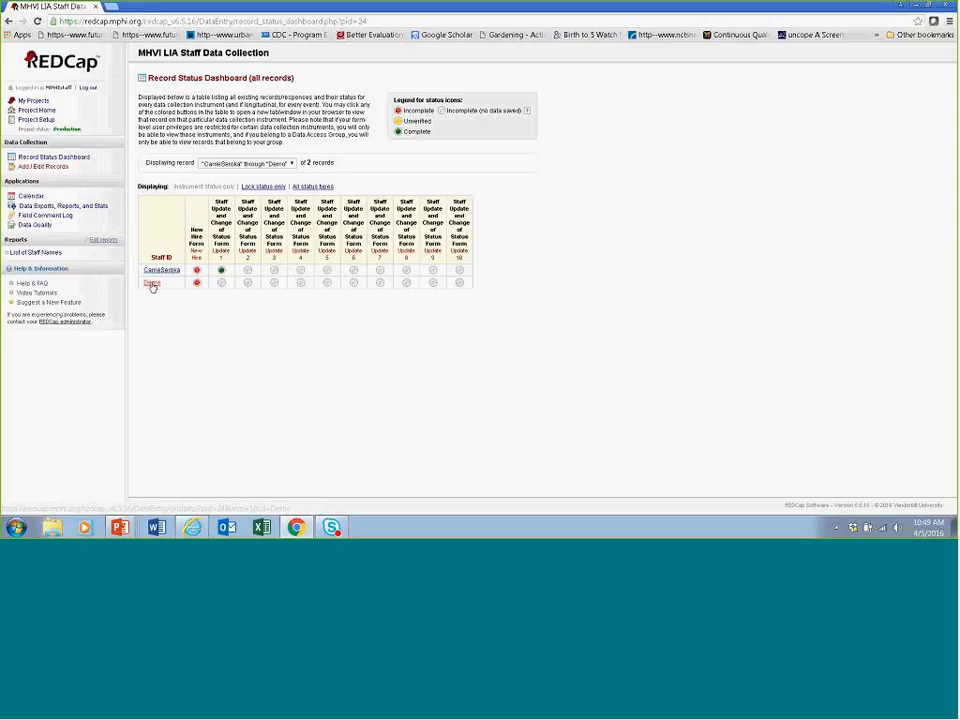
left_click(221, 285)
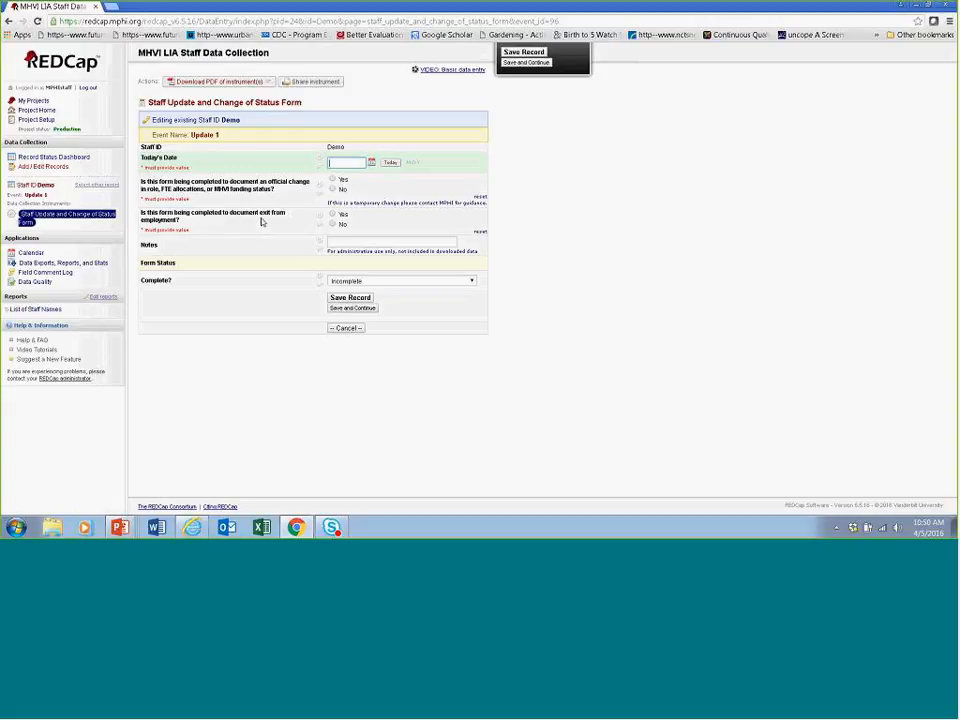
left_click(332, 215)
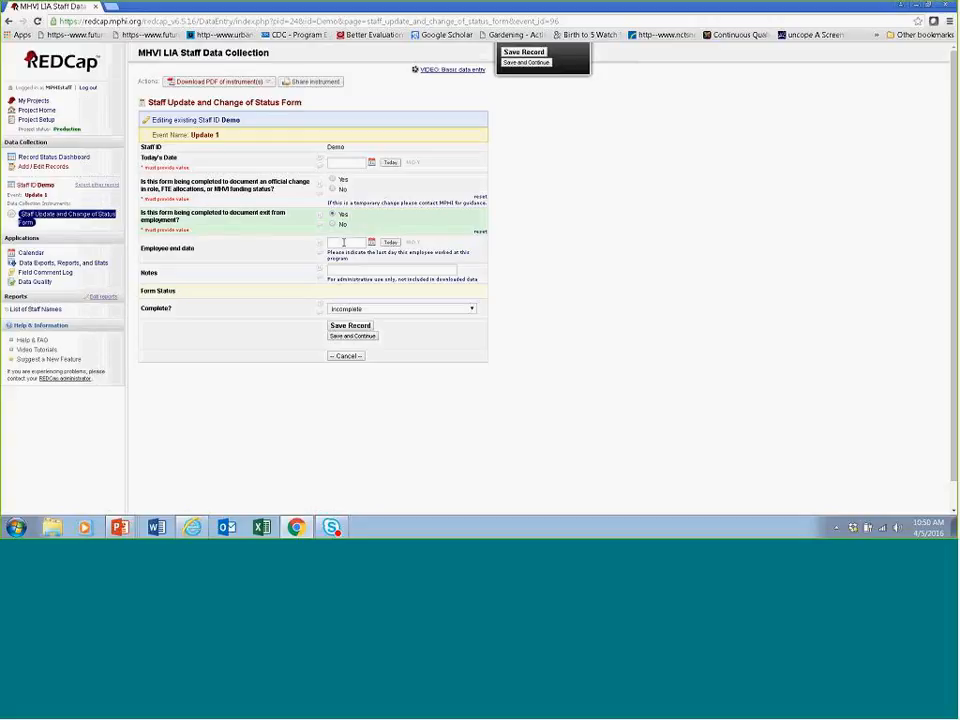
left_click(343, 242)
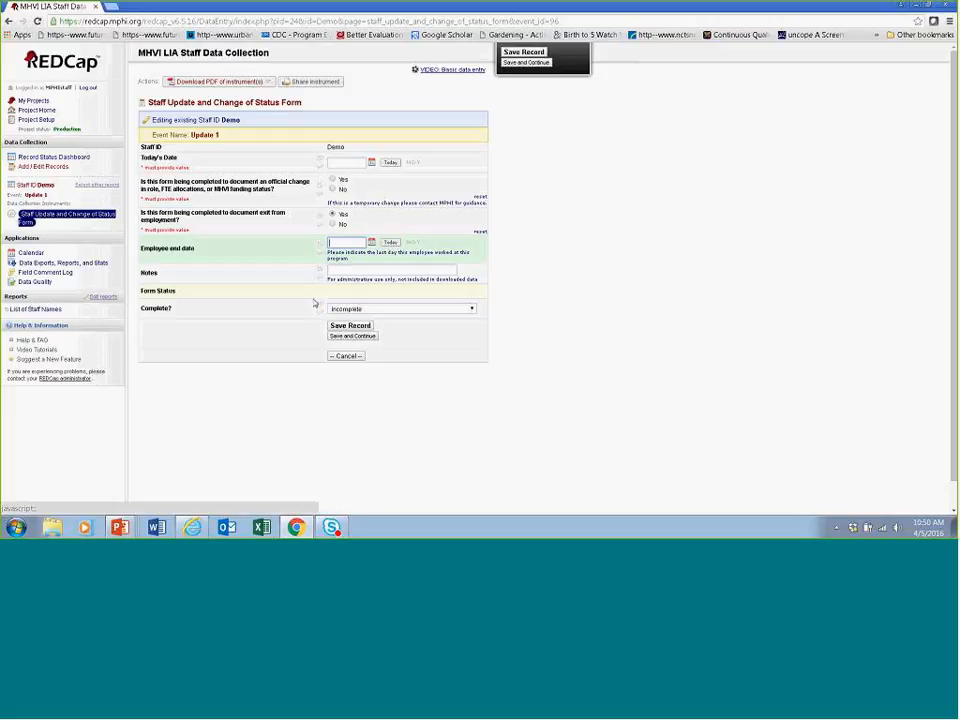
Step: Try Yes for the official role, FTE or funding change, reset that answer, and dismiss an attempt to leave the form
left_click(333, 180)
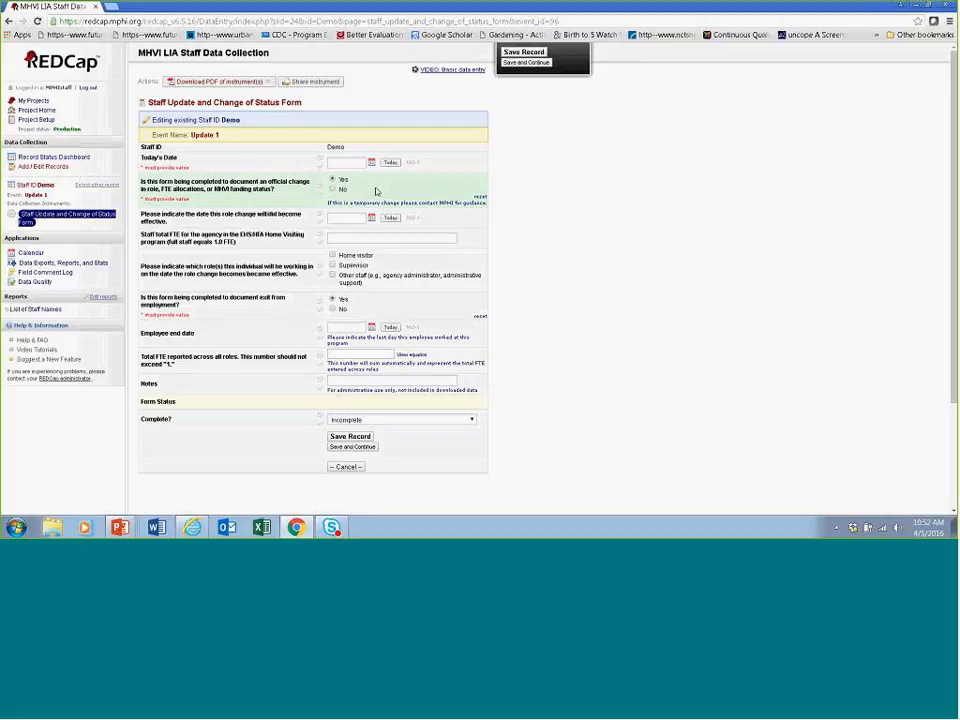
left_click(481, 200)
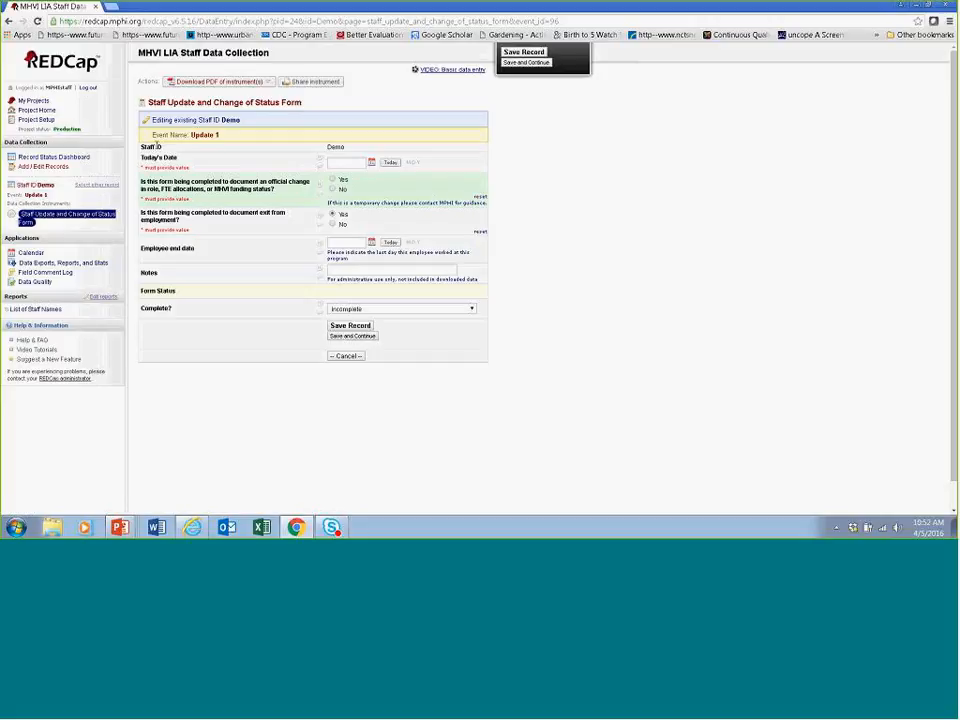
left_click(50, 159)
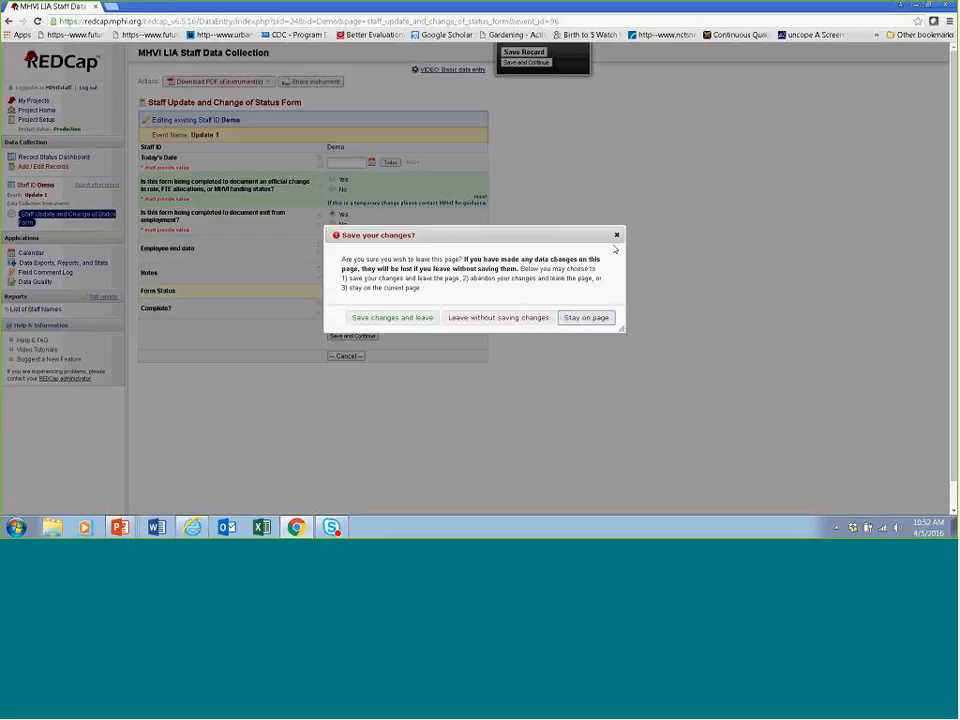
left_click(617, 237)
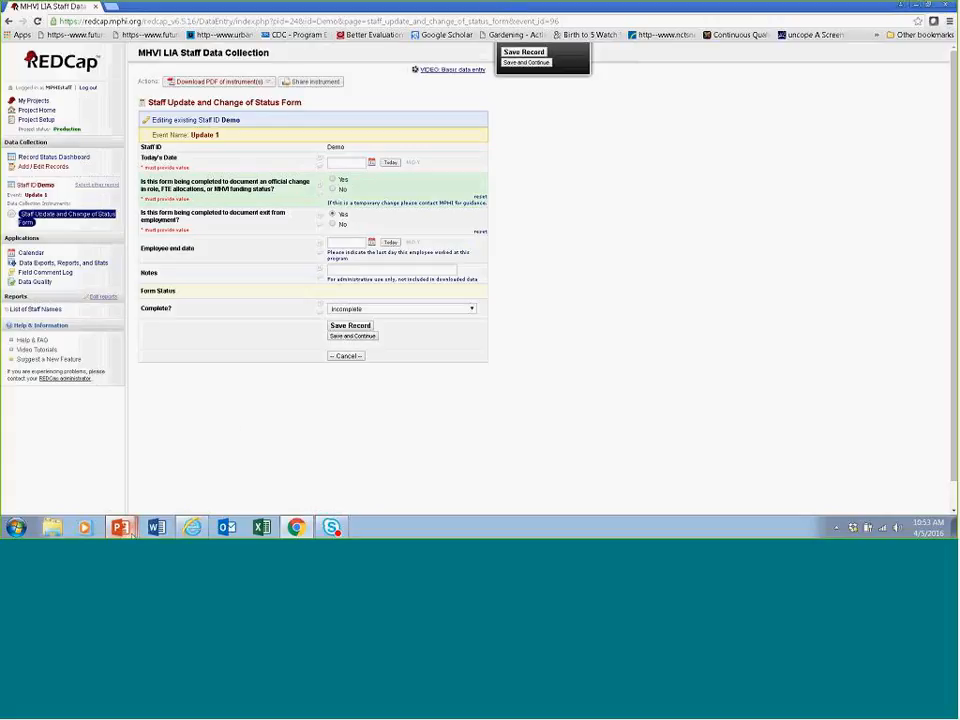
Step: Switch to the PowerPoint presenter view of the staff data collection deck and advance to the Reporting Staff FTE slide
mouse_move(130, 535)
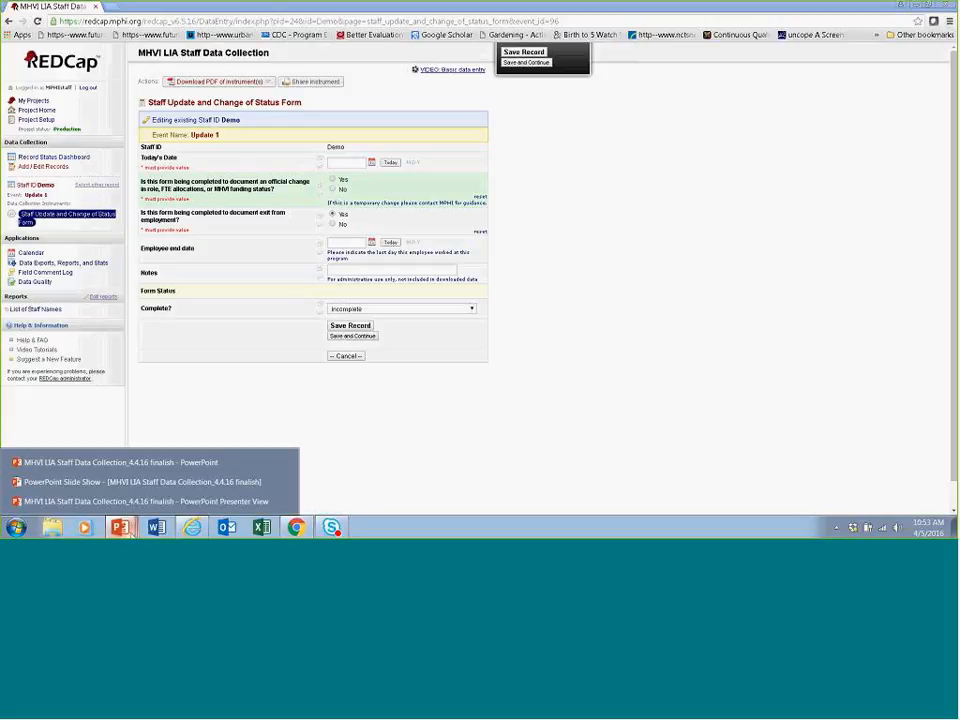
left_click(141, 501)
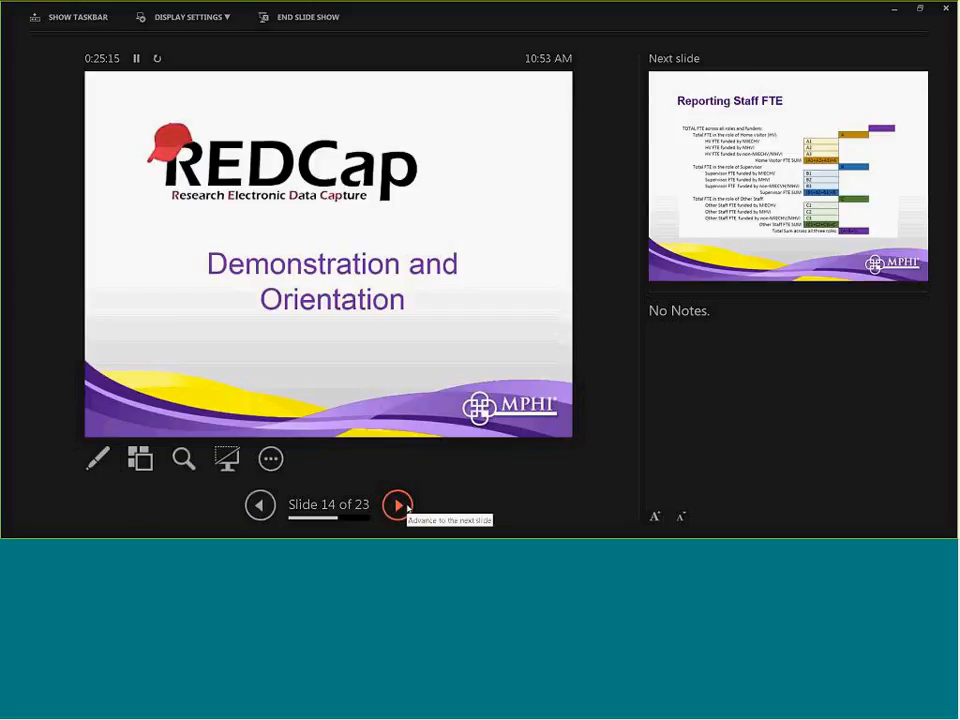
left_click(398, 505)
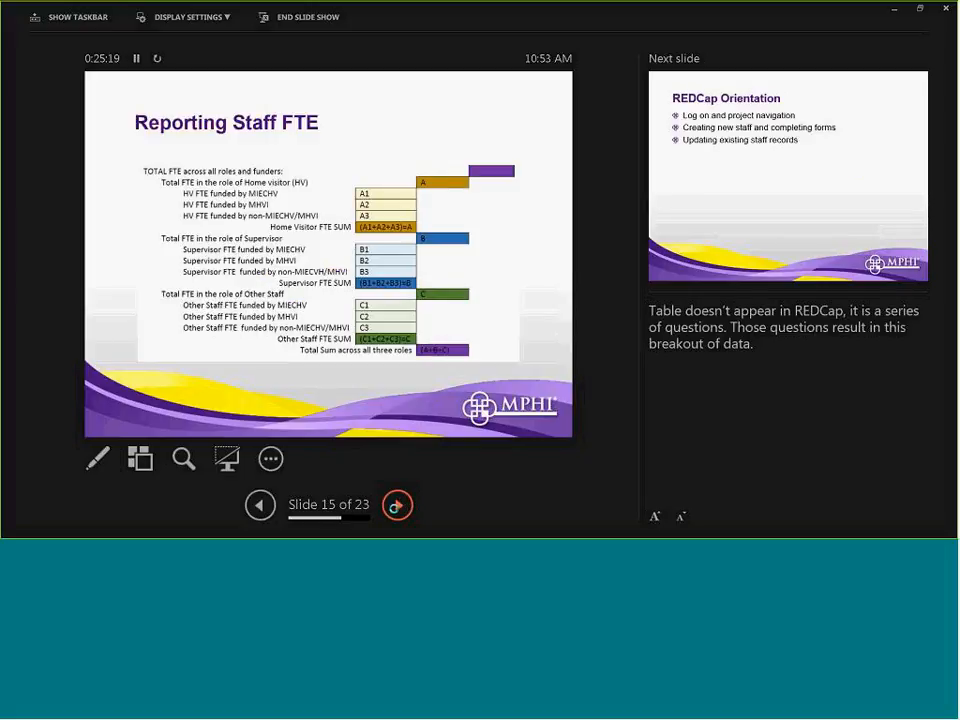